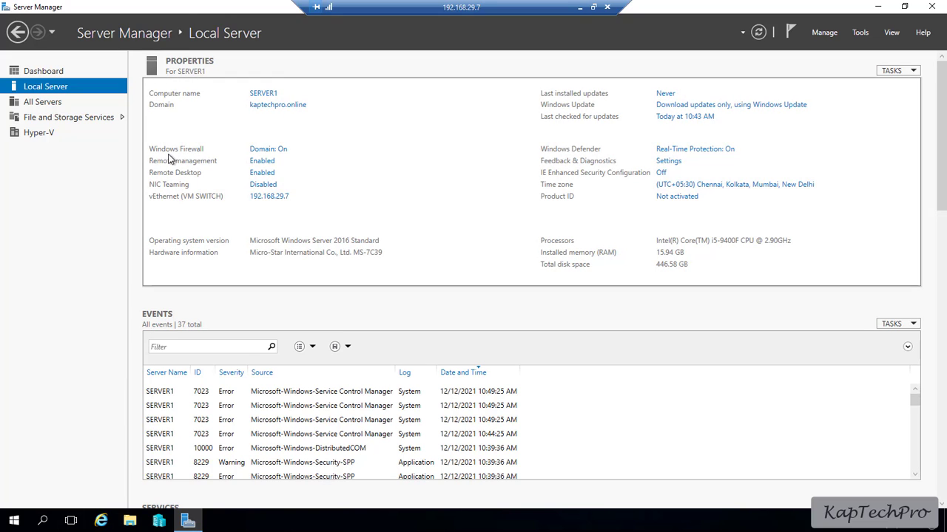
- Open the Windows Firewall settings for the local server and bring up the Advanced Security console
click(260, 150)
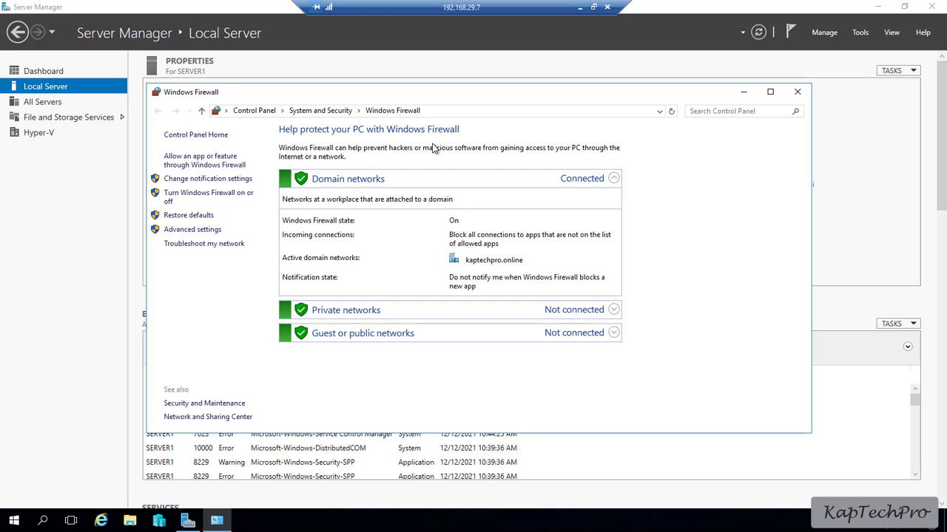
click(879, 5)
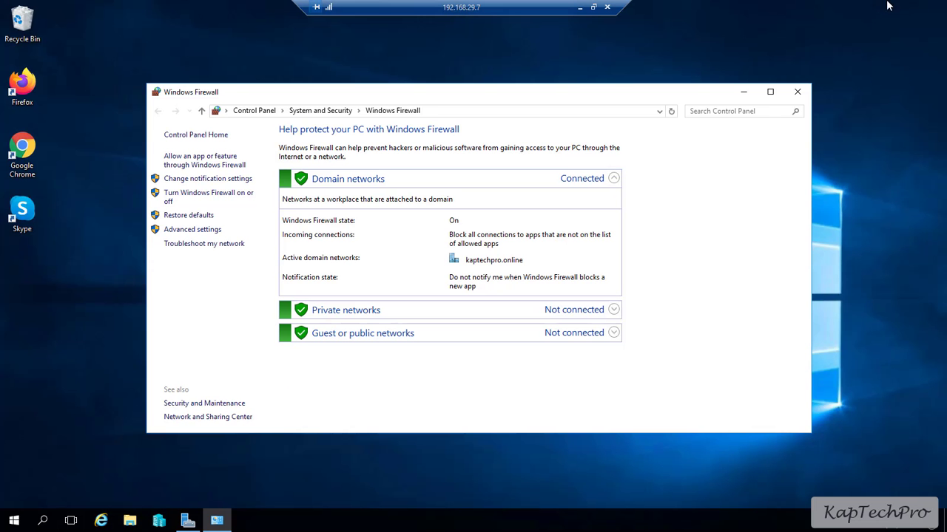
click(198, 235)
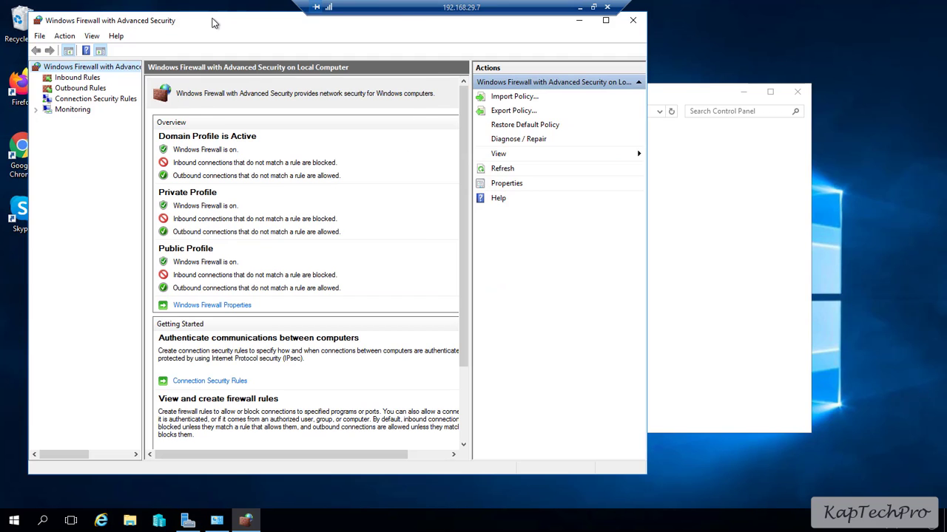
drag(213, 24, 216, 36)
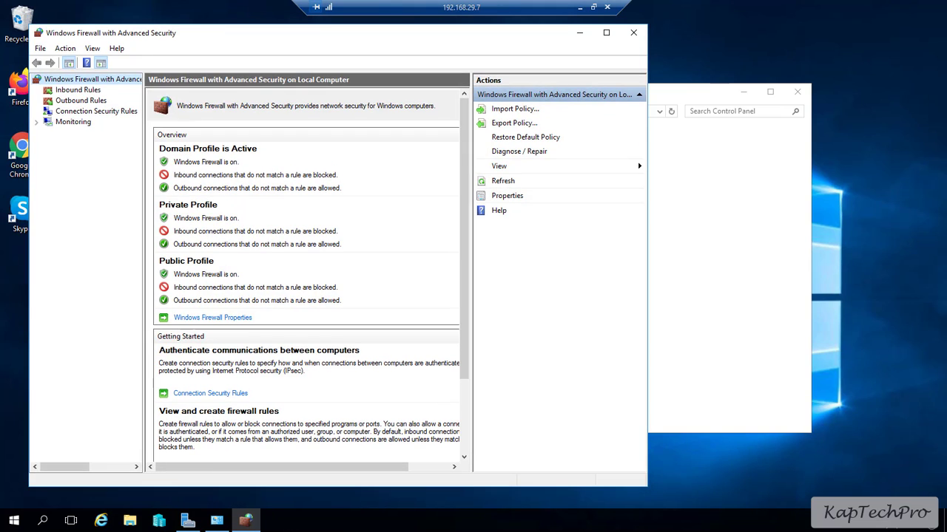
- Start a new outbound firewall rule with Program as the rule type
click(67, 102)
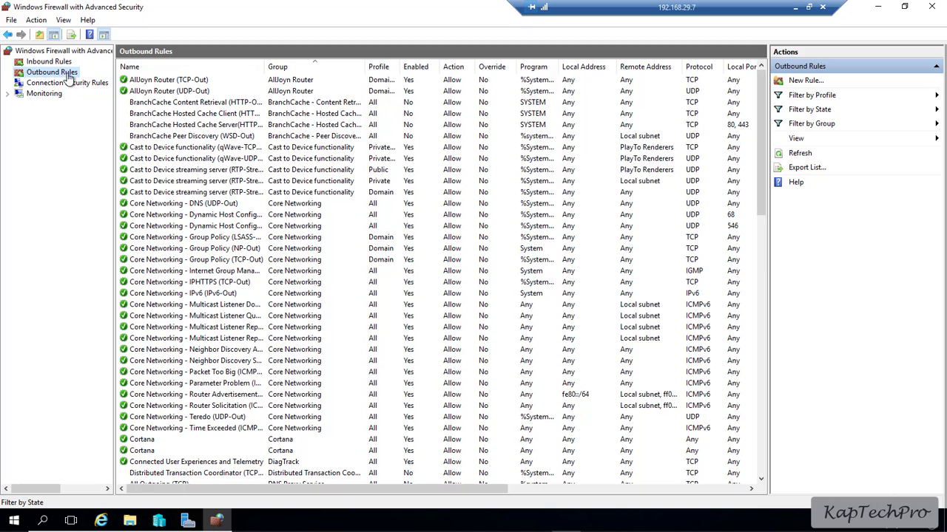
right_click(46, 74)
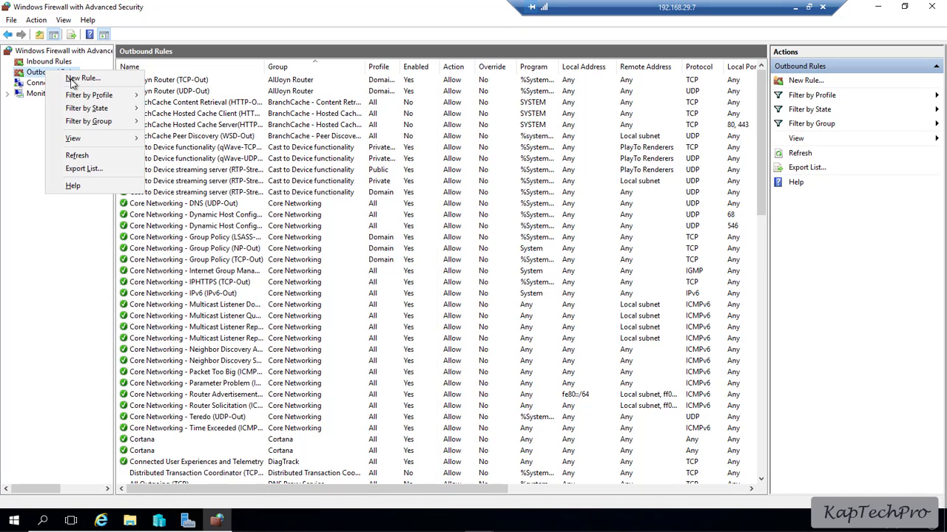
click(70, 79)
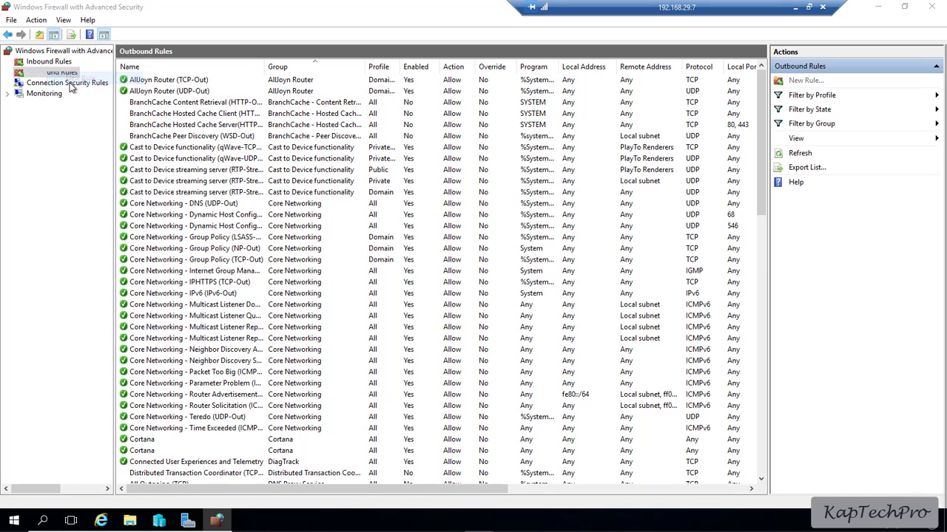
drag(113, 84, 265, 85)
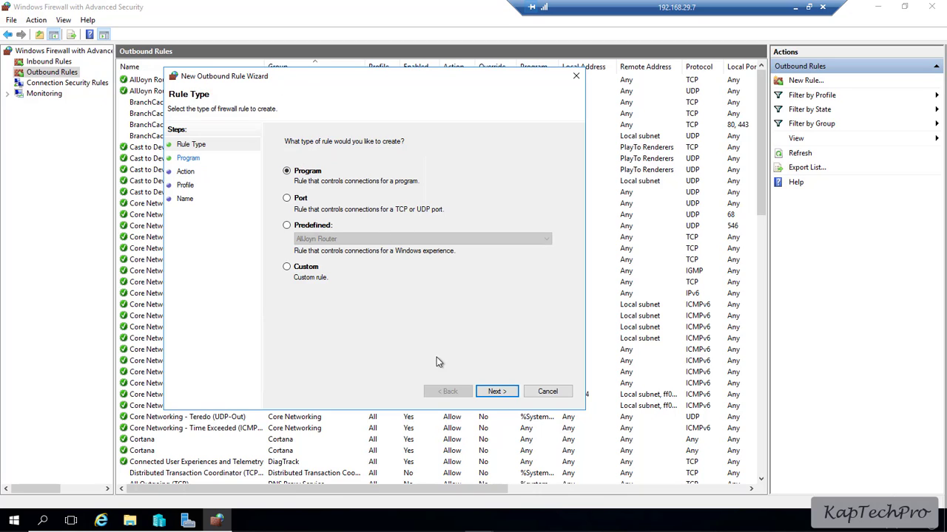
click(503, 397)
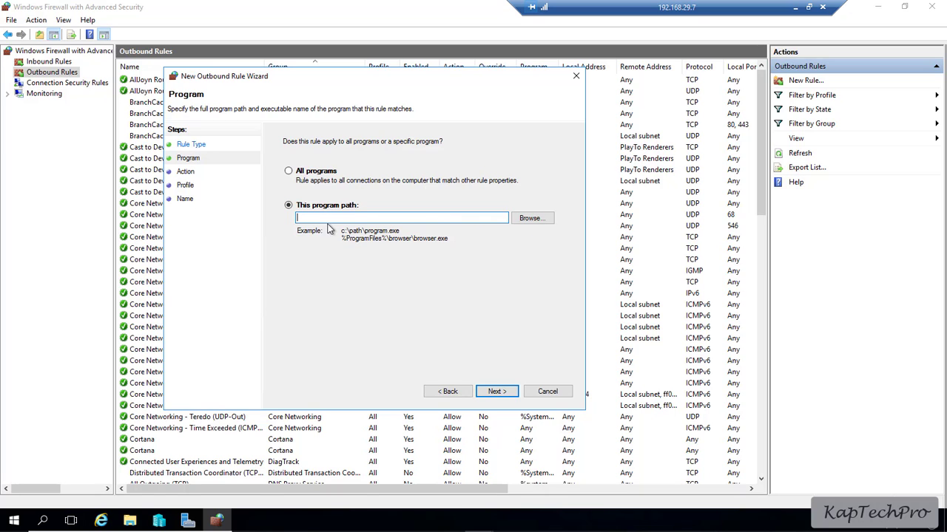
- Set the rule's program path to iexplore in C:\Program Files (x86)\Internet Explorer
click(528, 220)
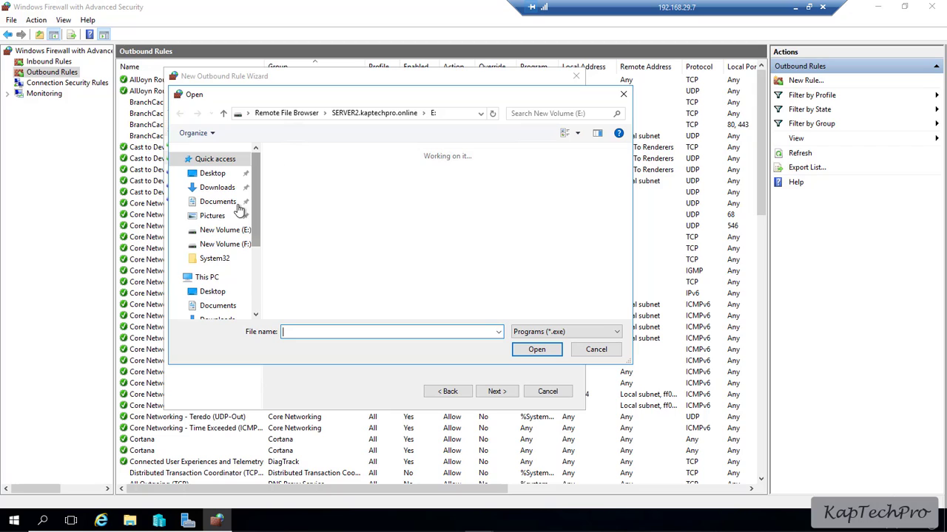
scroll(201, 284, down, 1)
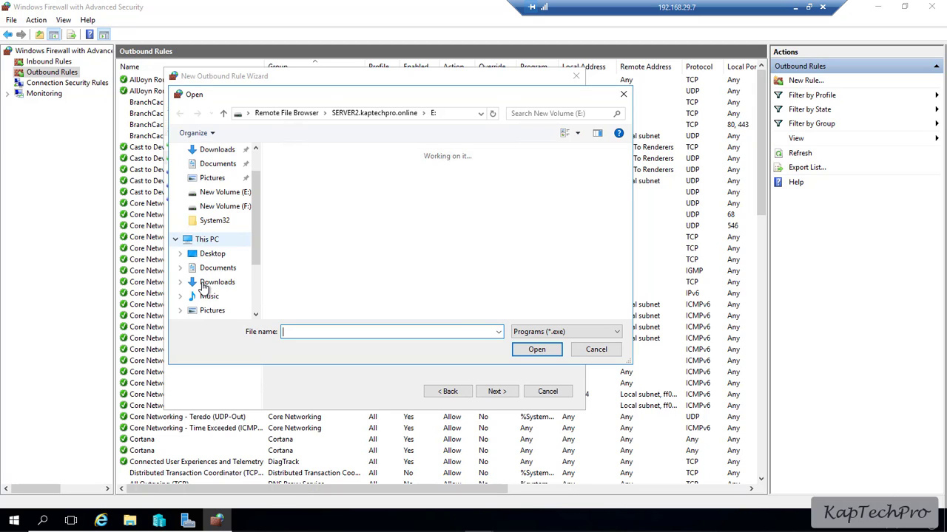
scroll(213, 207, up, 1)
click(212, 173)
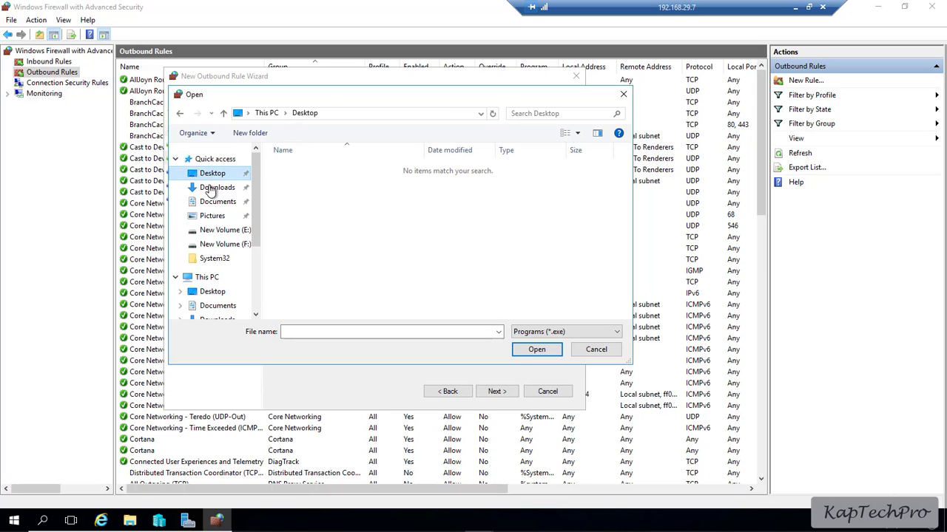
scroll(220, 238, down, 1)
click(191, 243)
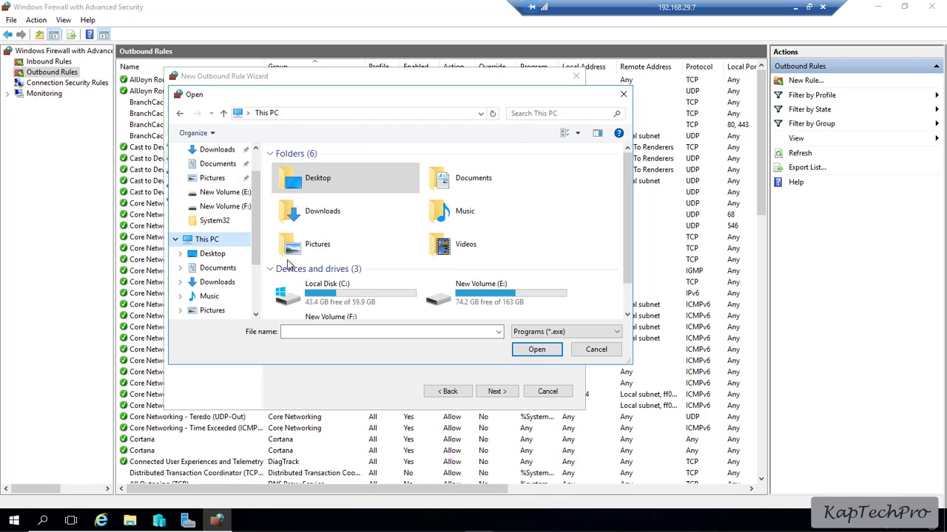
scroll(287, 260, down, 1)
double_click(334, 267)
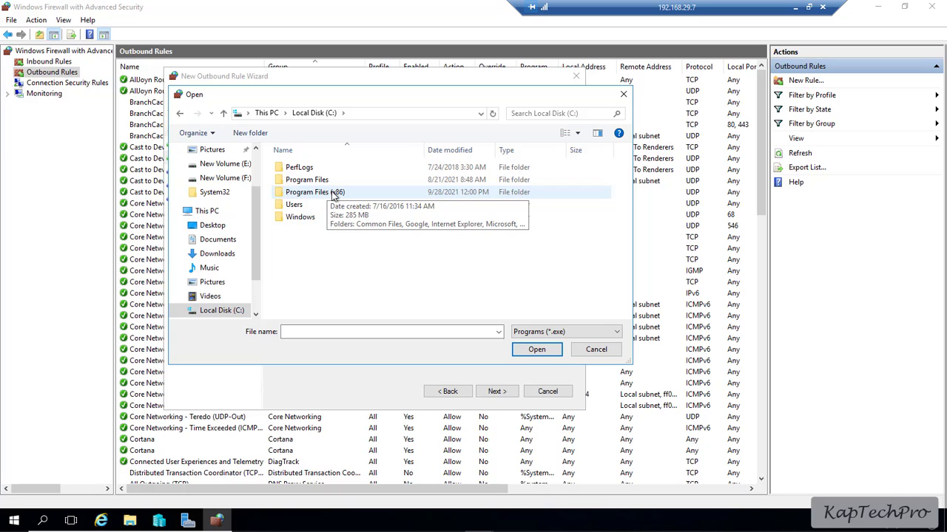
double_click(332, 196)
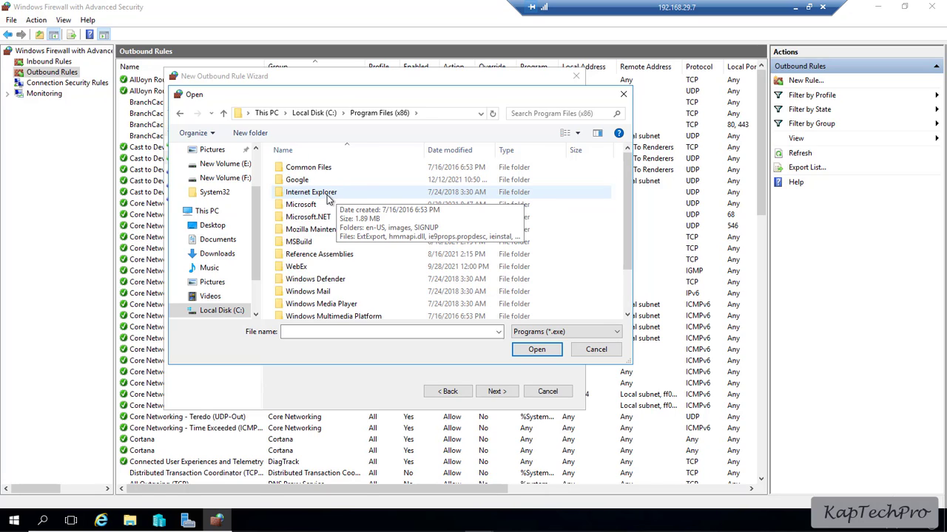
double_click(328, 195)
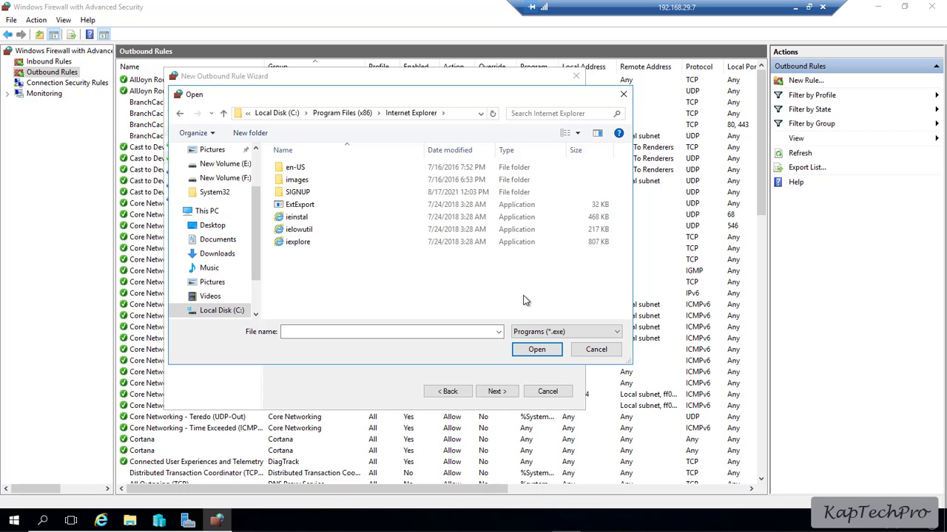
click(290, 248)
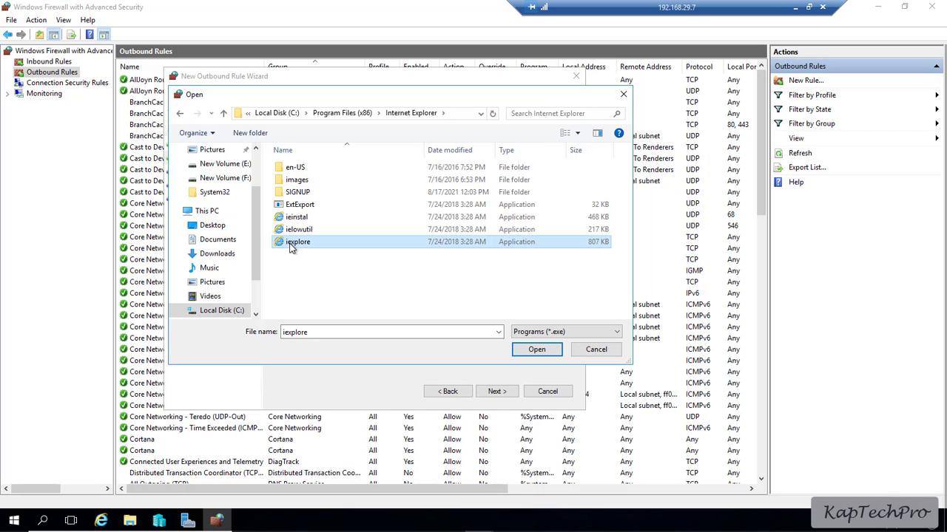
click(530, 352)
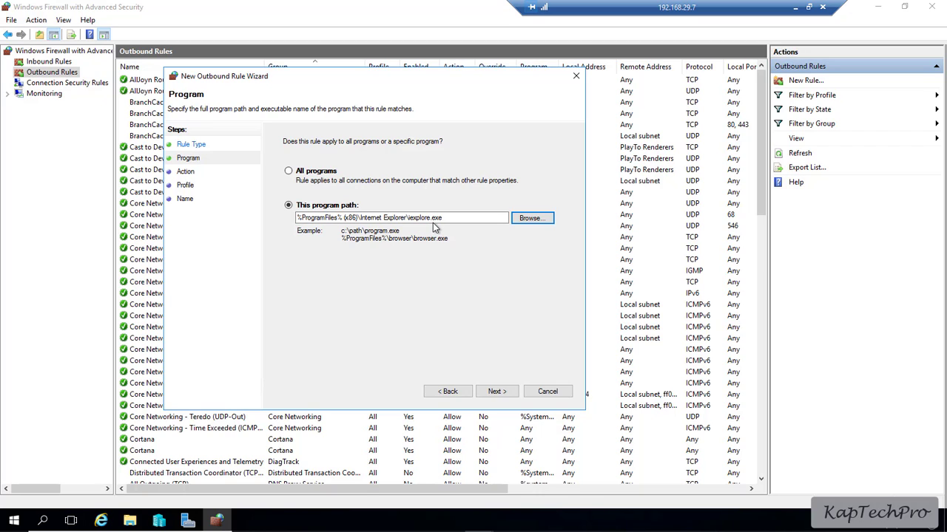
- Have the rule block the connection and apply it to the Domain, Private and Public profiles
click(495, 392)
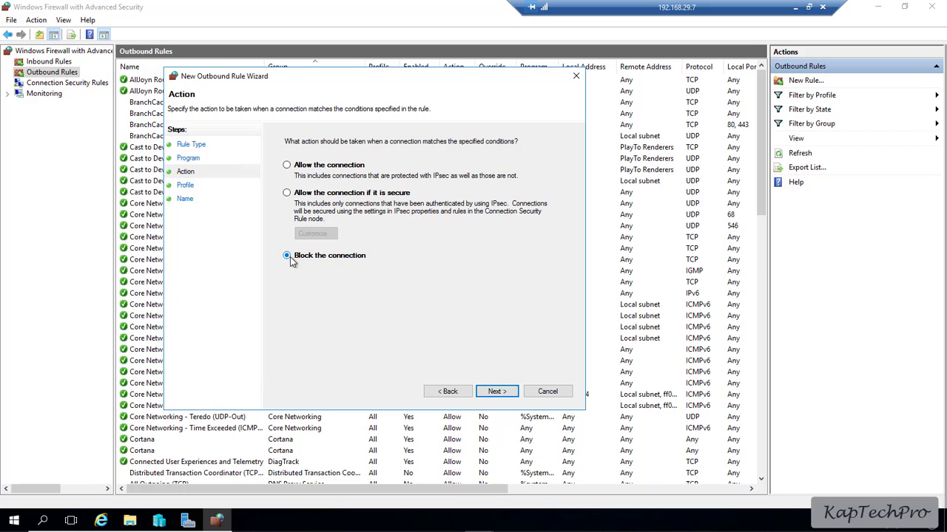
click(497, 395)
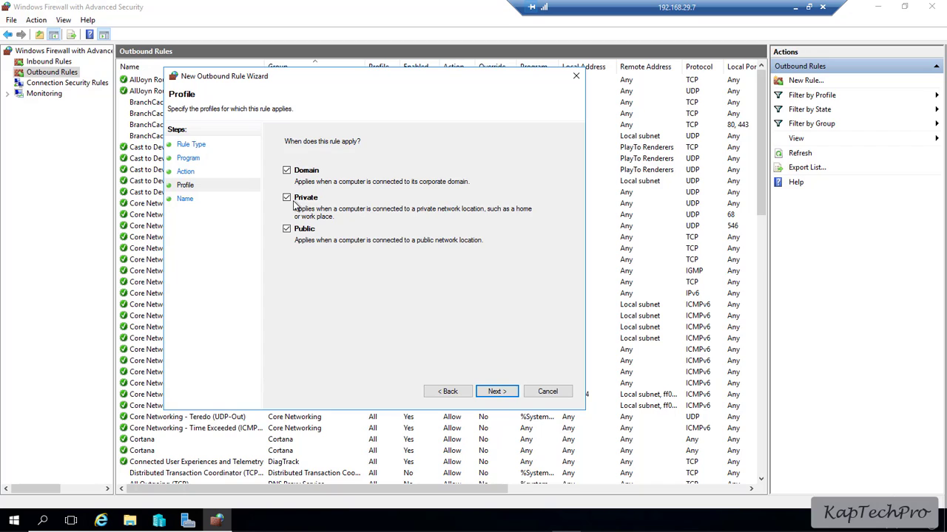
click(495, 392)
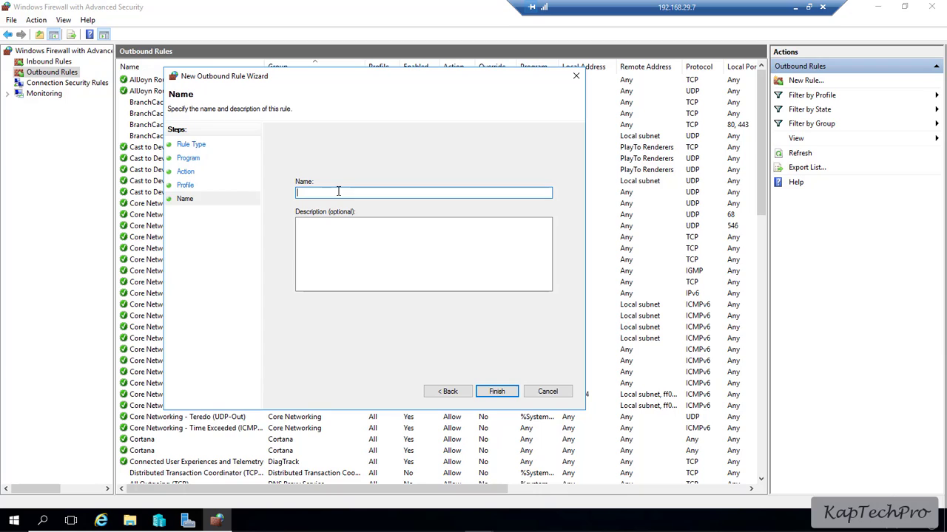
- Name the rule APPLICATION BLOCK with the description IE BLOCK and finish creating it
text(APPLICATION BLOCK)
key(Tab)
text(IE BLOCK)
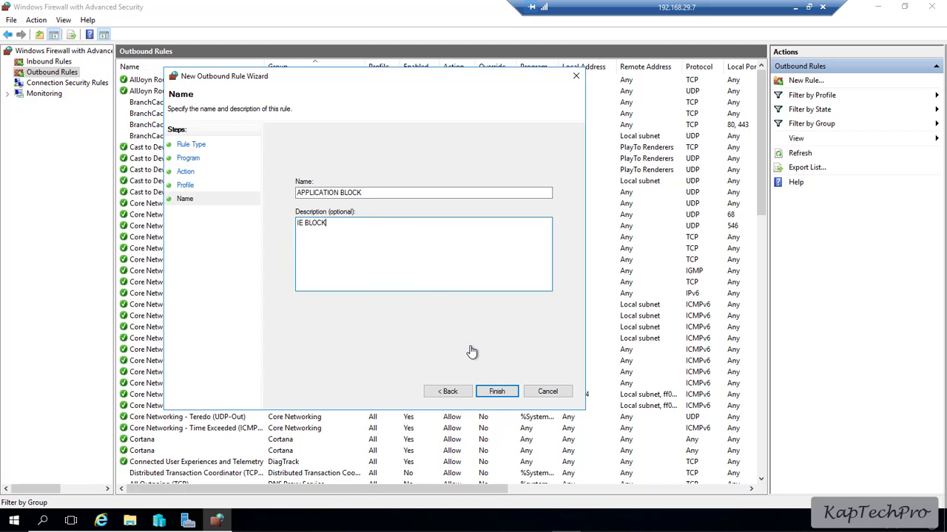
click(492, 395)
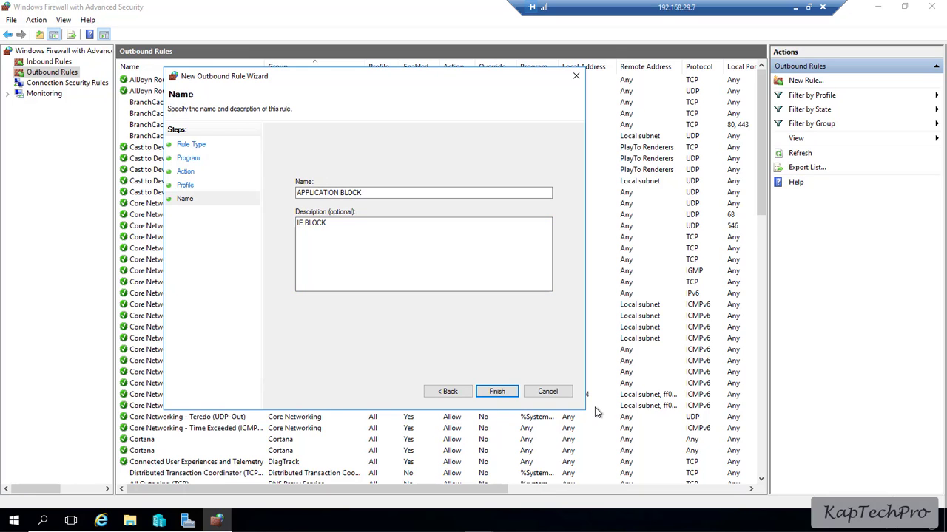
click(494, 391)
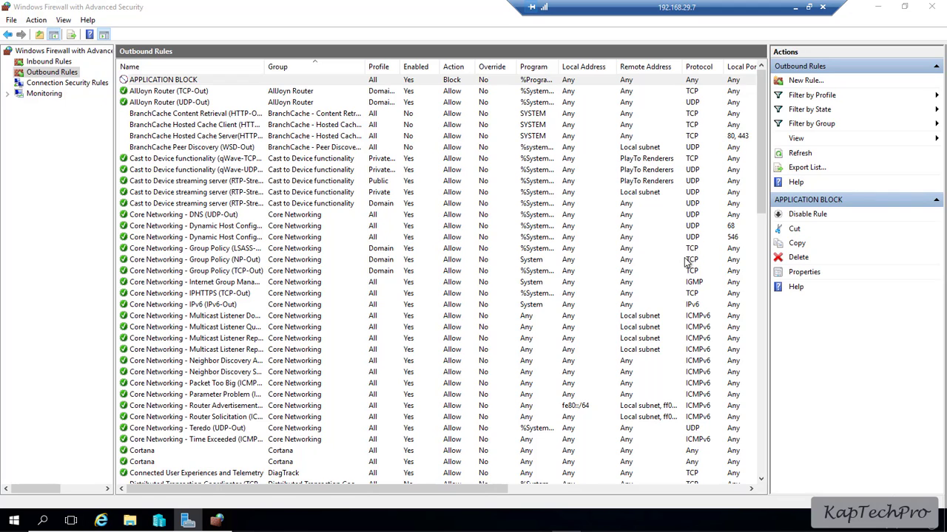
- Start a second outbound rule, again with Program as the rule type
right_click(41, 77)
click(72, 80)
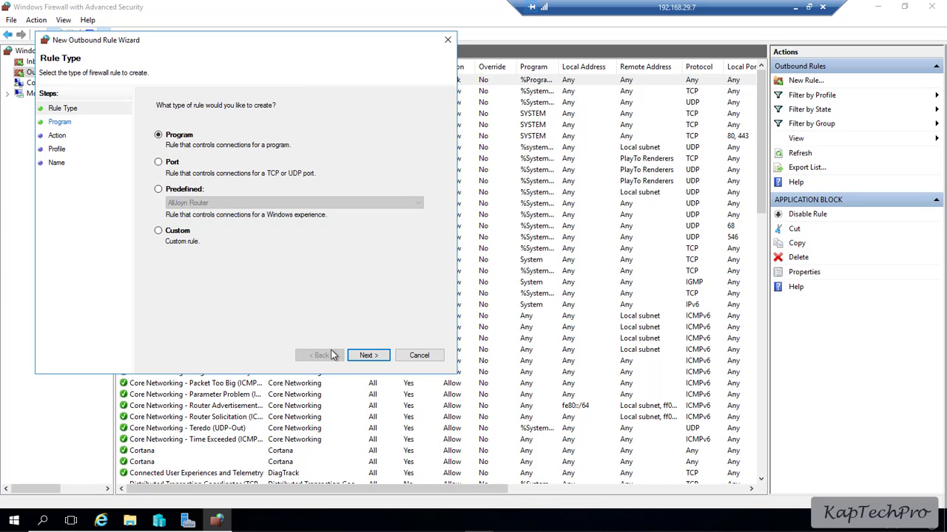
click(368, 355)
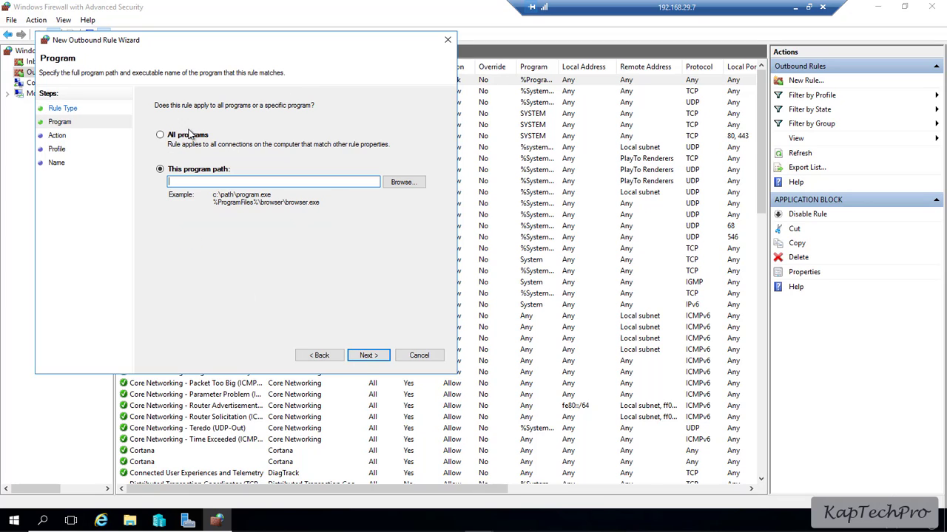
- Set the second rule's program path to iexplore in C:\Program Files\Internet Explorer
click(401, 182)
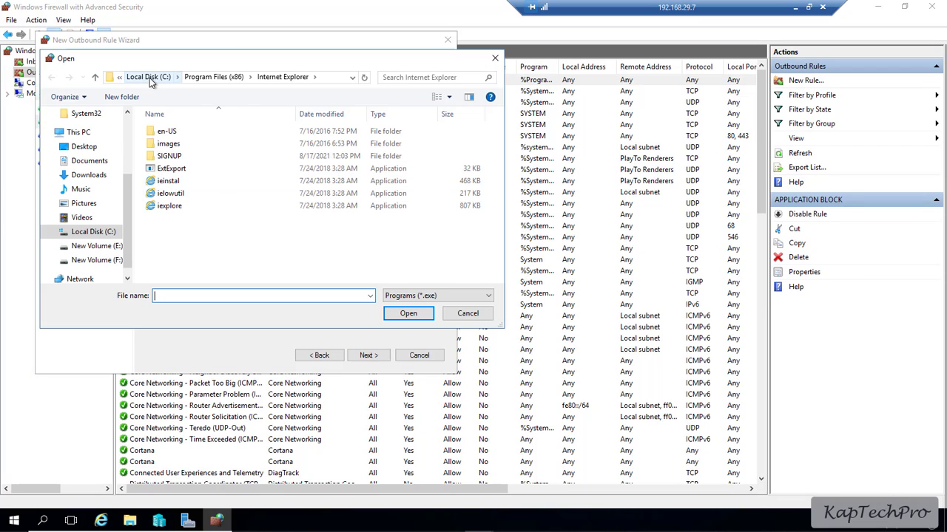
click(150, 77)
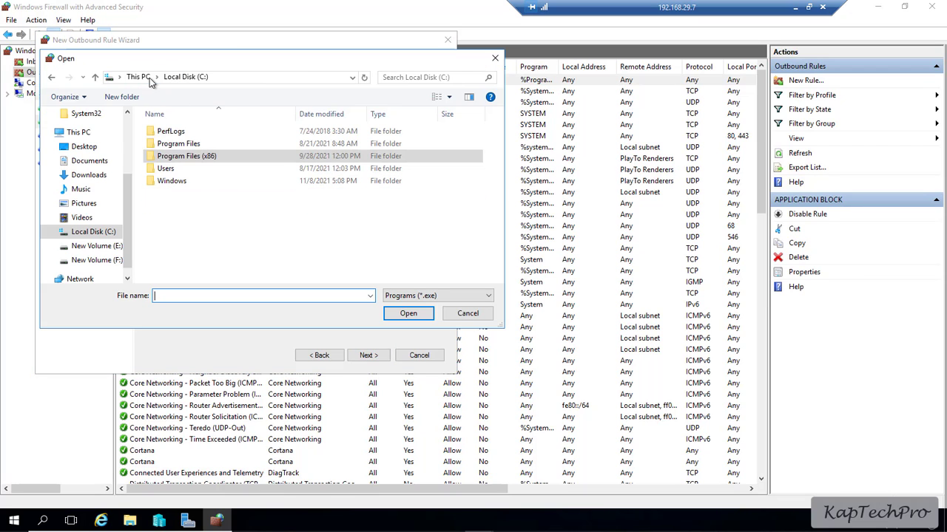
double_click(200, 145)
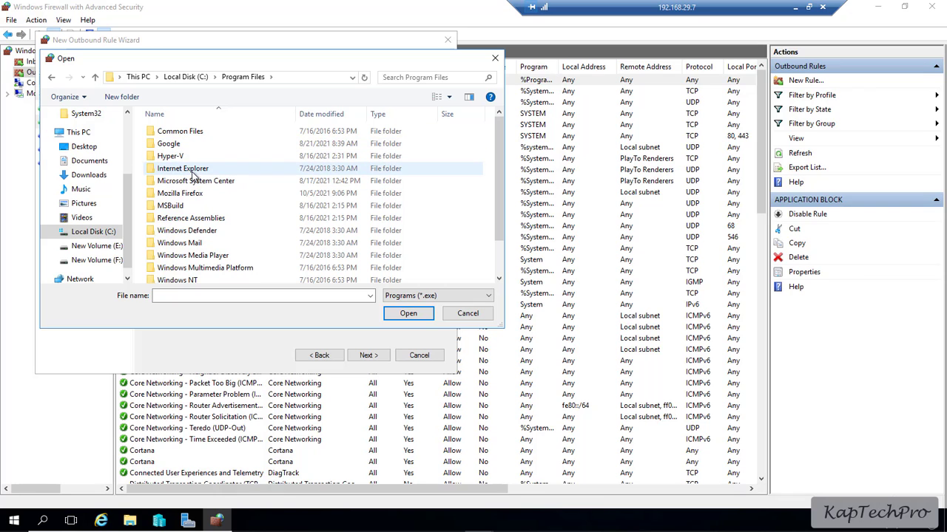
double_click(194, 175)
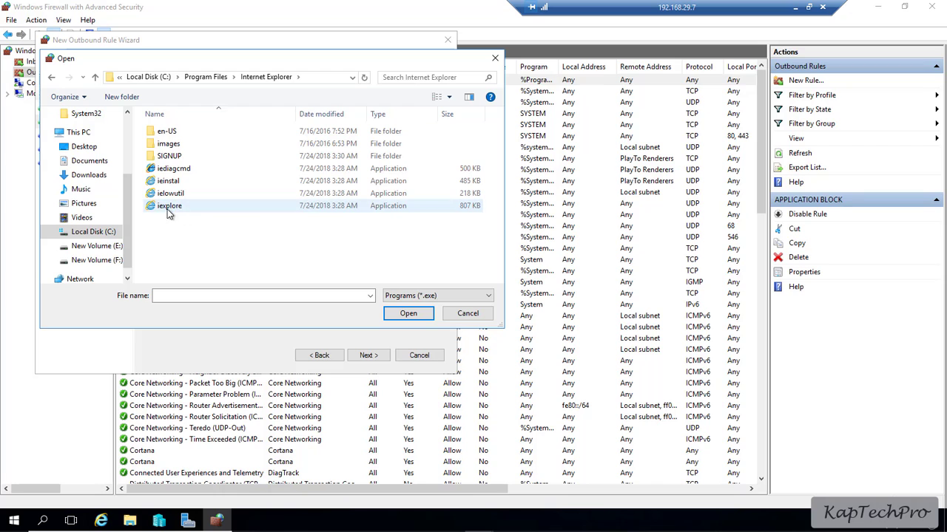
click(176, 211)
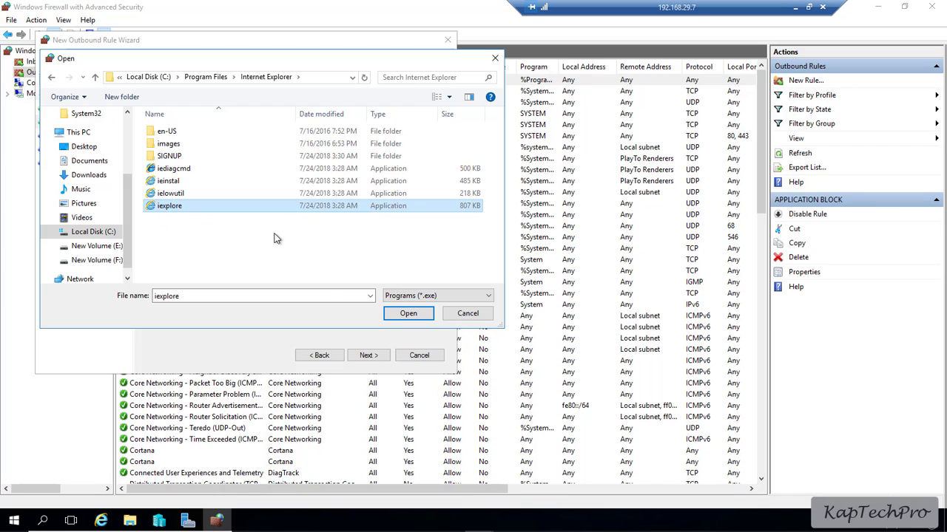
click(395, 313)
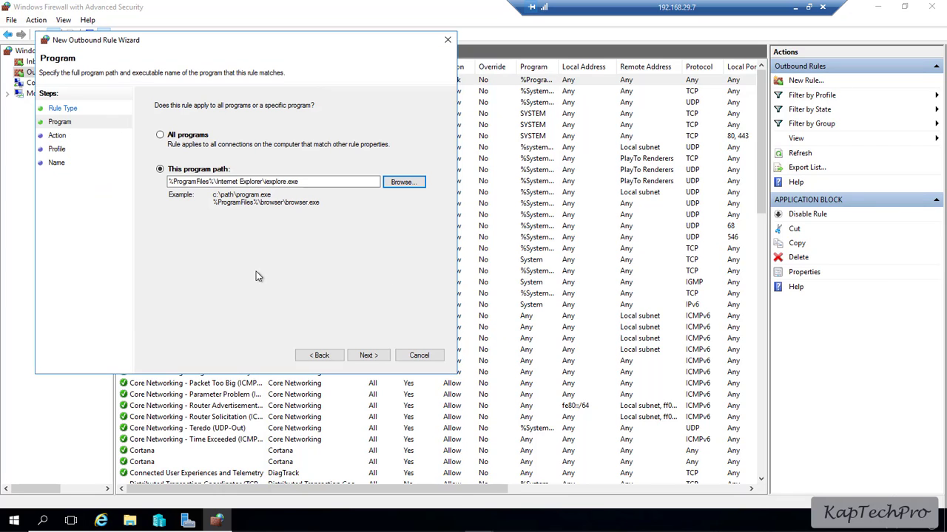
- Keep the second rule set to block the connection on the Domain, Private and Public profiles and proceed to its naming
click(367, 356)
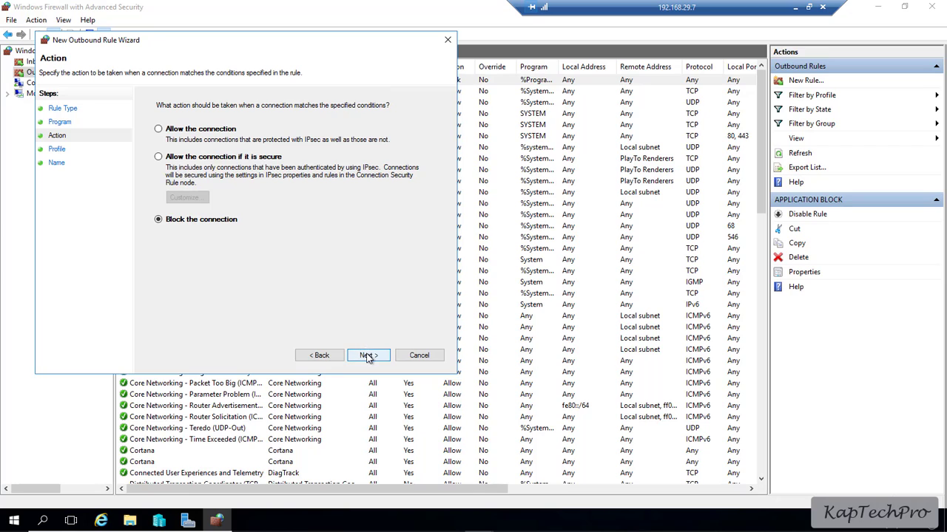
click(368, 355)
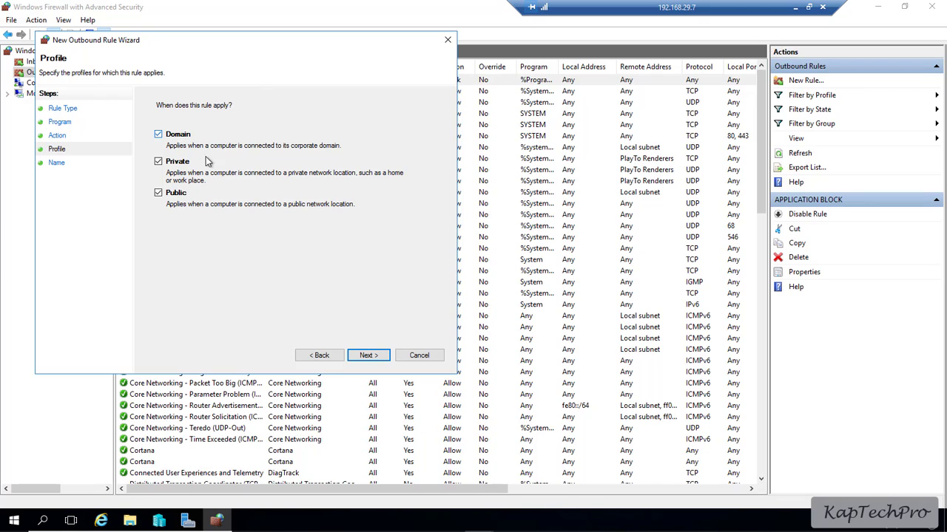
click(364, 357)
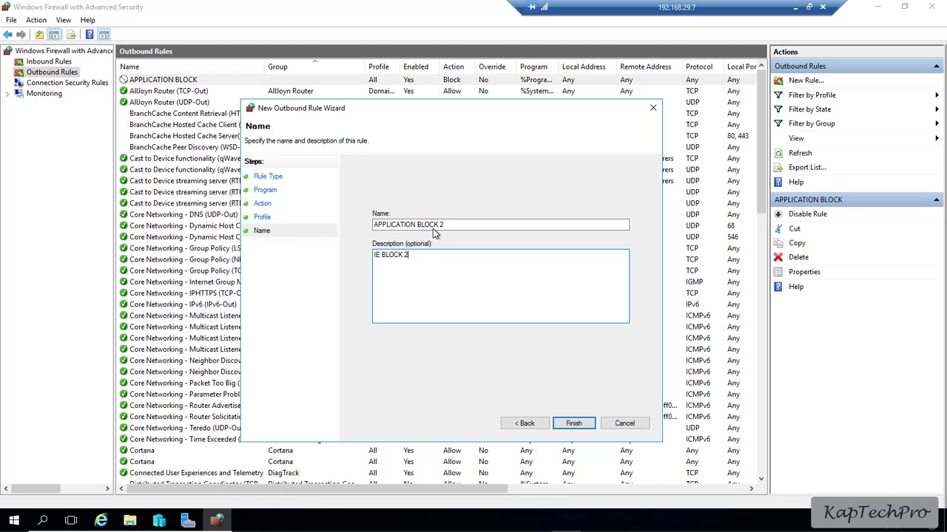
- Finish creating the second outbound rule, named APPLICATION BLOCK 2 with the description IE BLOCK 2, and minimize the firewall window
click(564, 423)
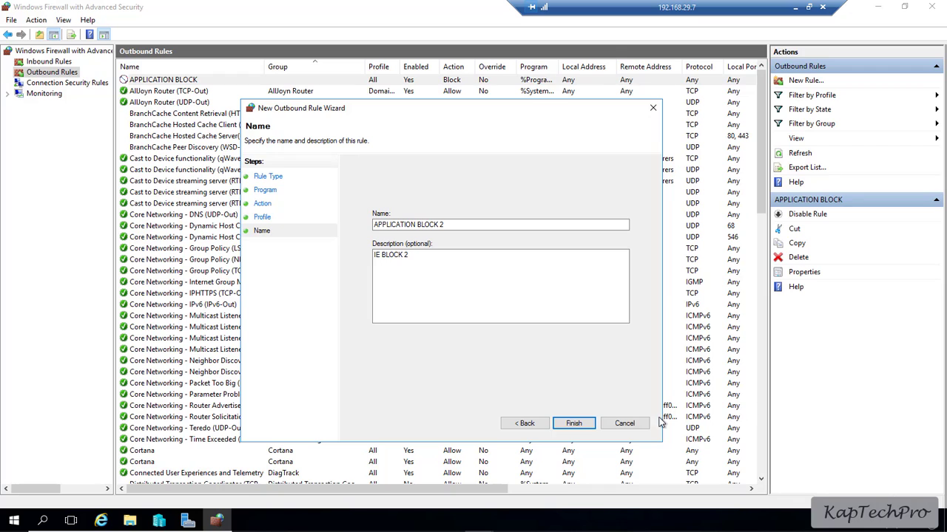
click(575, 423)
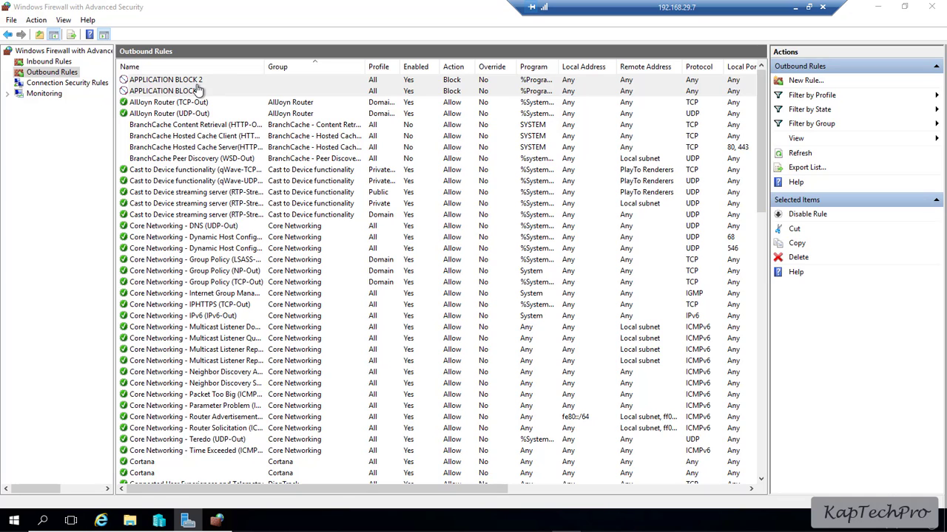
click(881, 9)
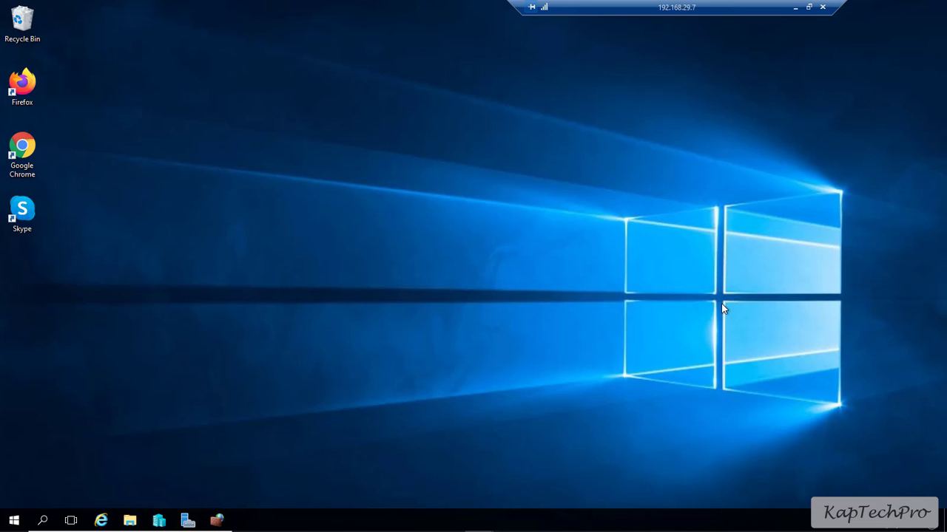
- Open Internet Explorer in a maximized window and try to load google.com to test the block
click(102, 521)
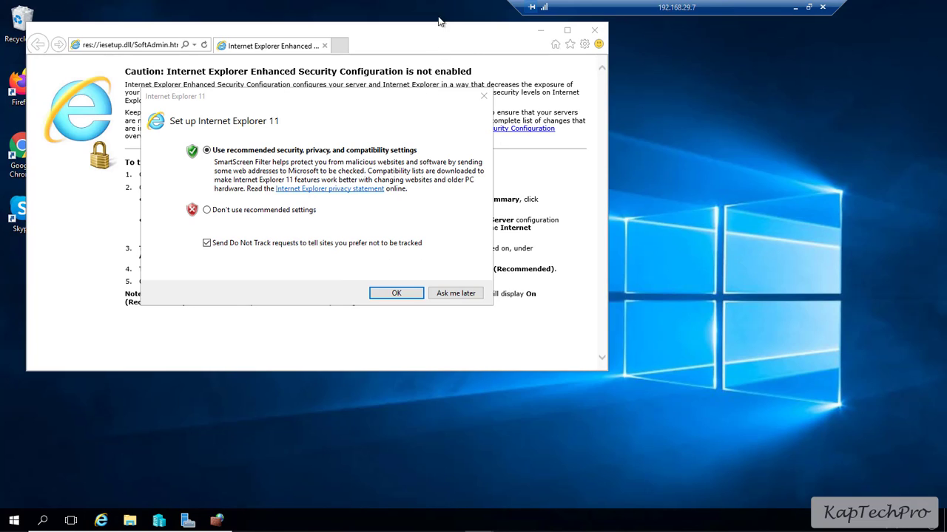
click(567, 30)
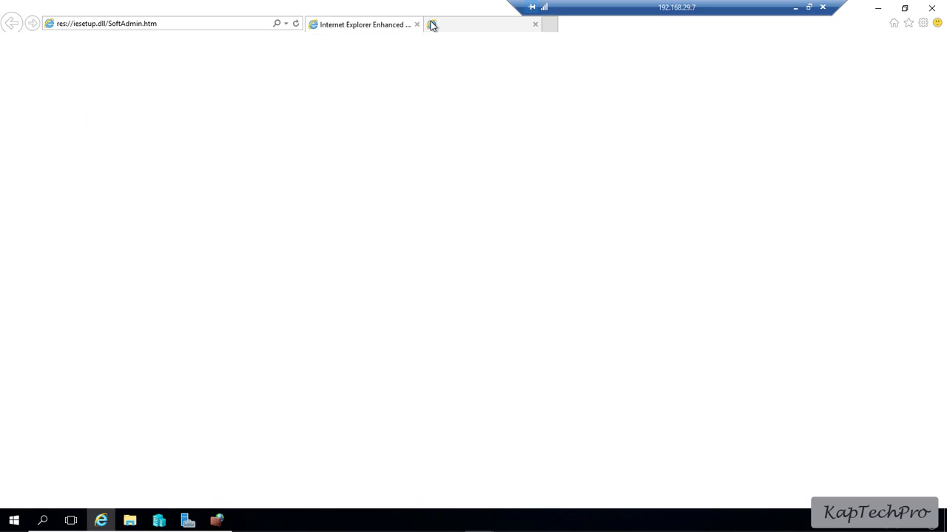
click(158, 26)
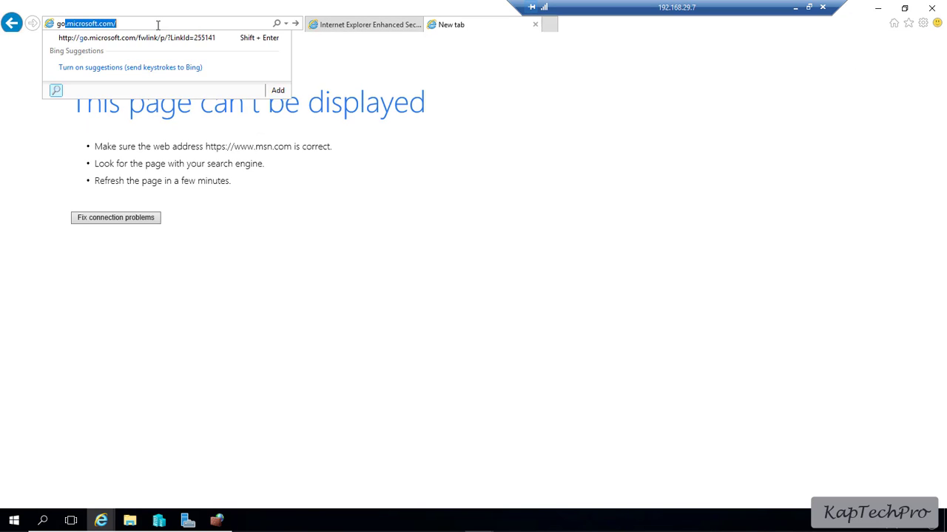
text(google.com)
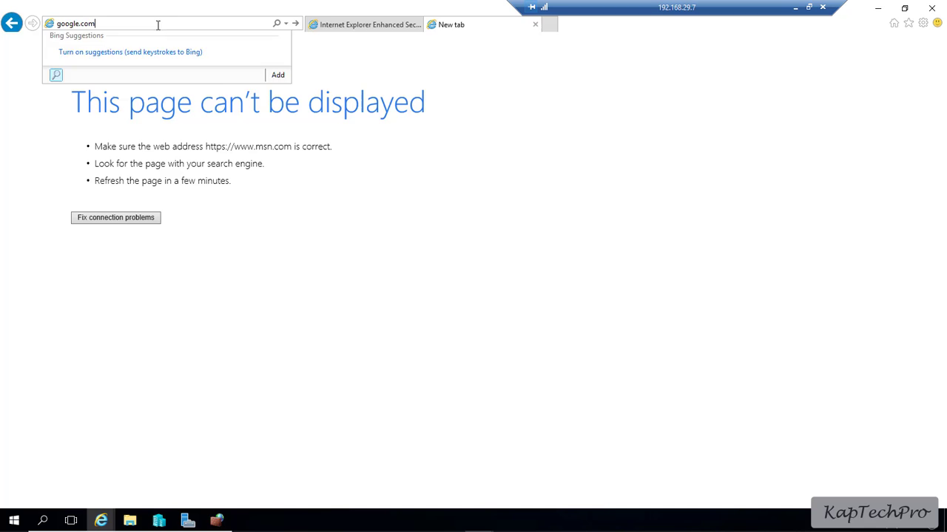
key(Escape)
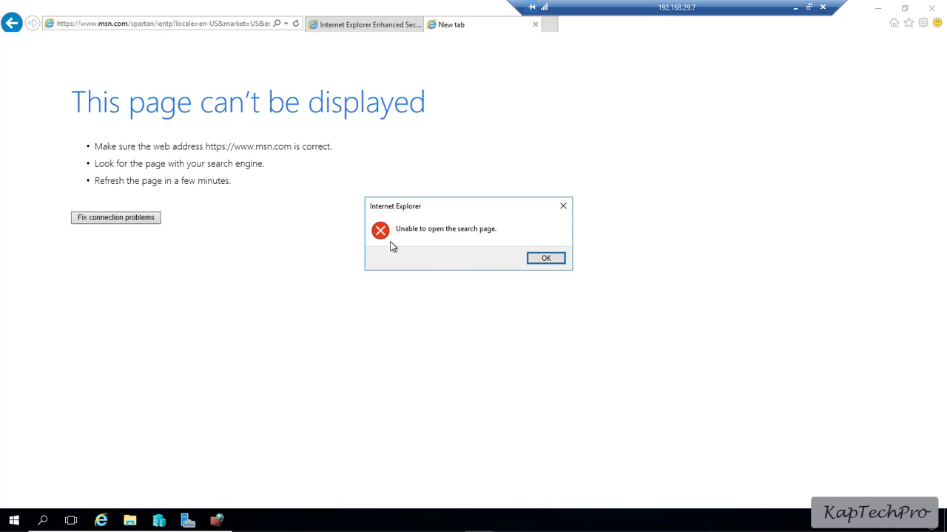
click(545, 259)
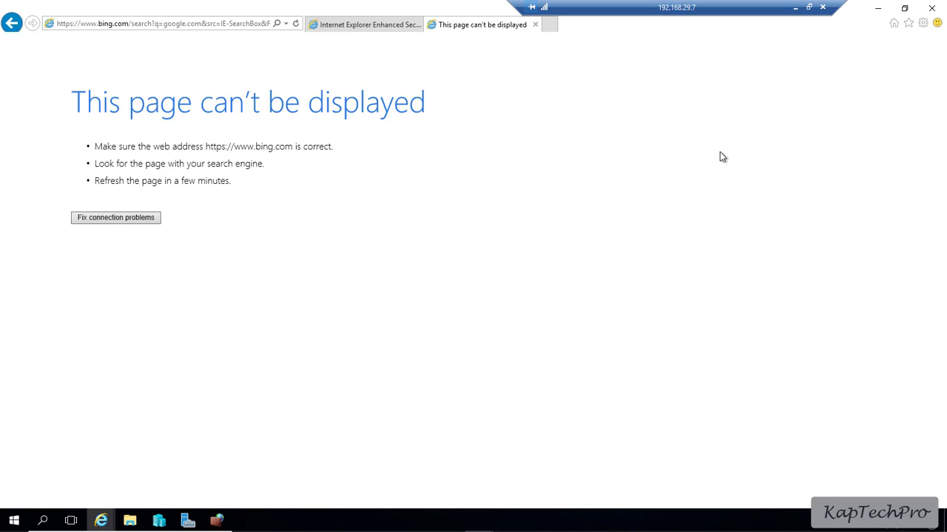
- Try to load kaptechpro.com in a new Internet Explorer tab, dismiss the error and minimize the browser
click(548, 25)
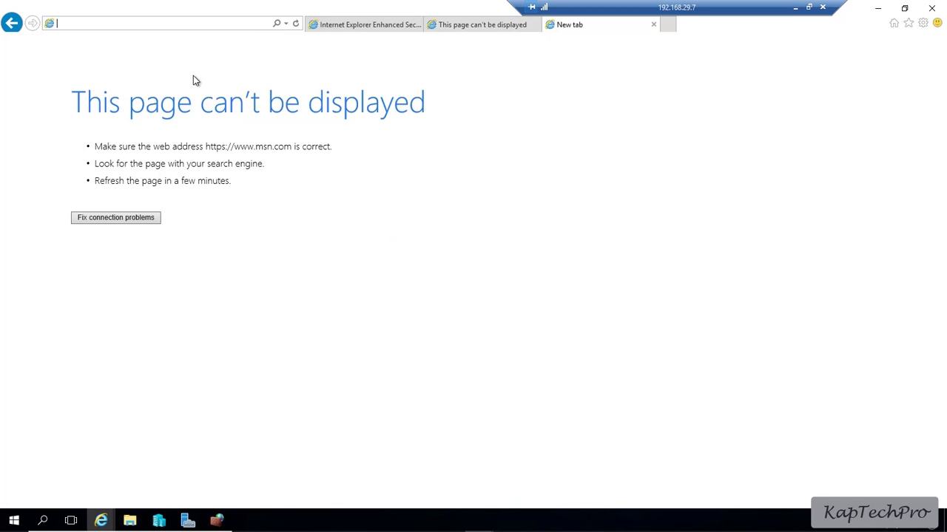
text(kaptechp)
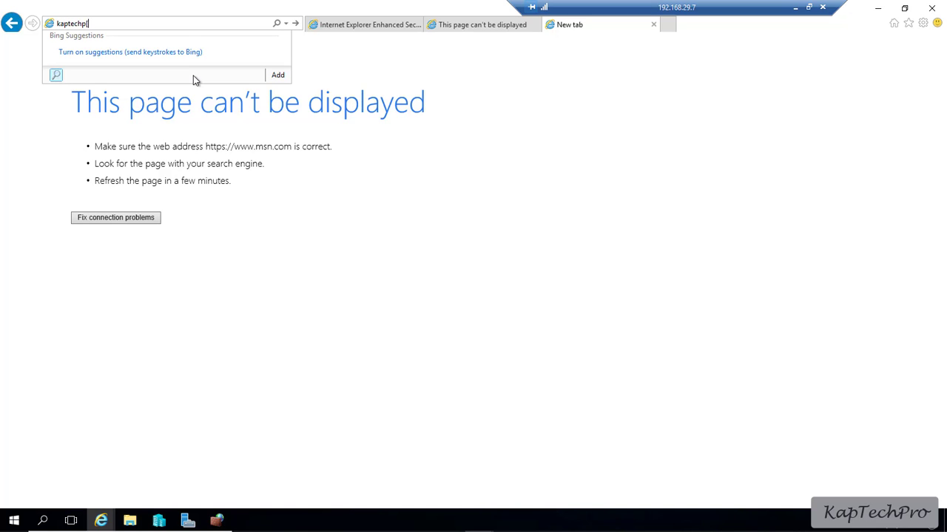
text(ro.com)
key(Return)
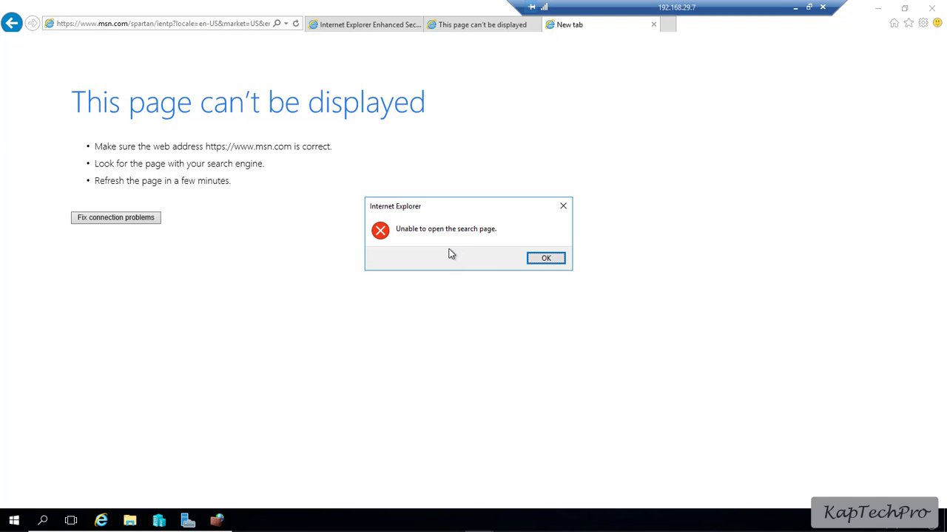
click(537, 260)
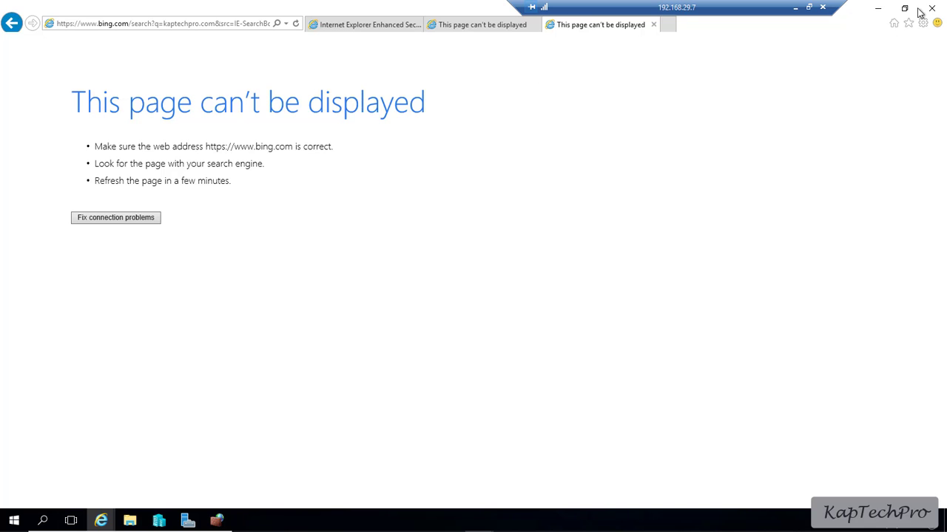
click(875, 9)
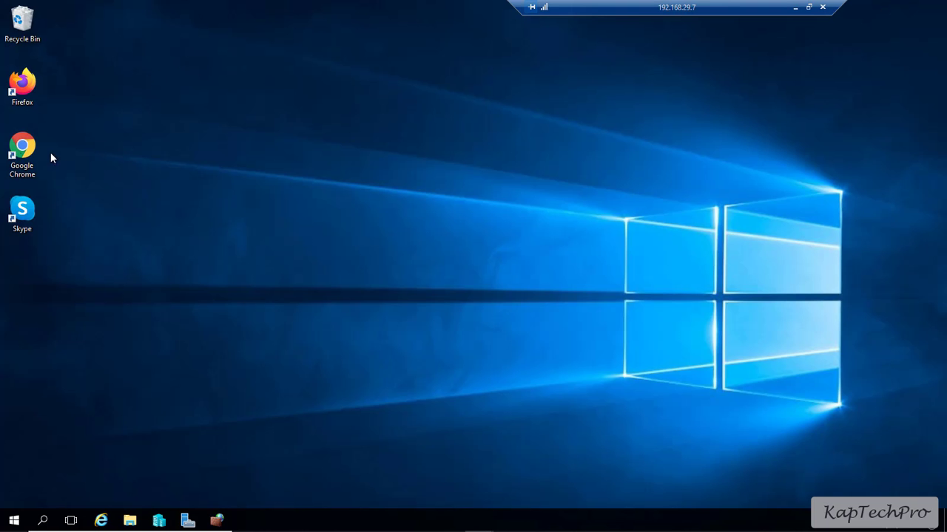
- Switch to Google Chrome and load kaptechpro.com in a new tab to check that browser's connectivity
double_click(22, 152)
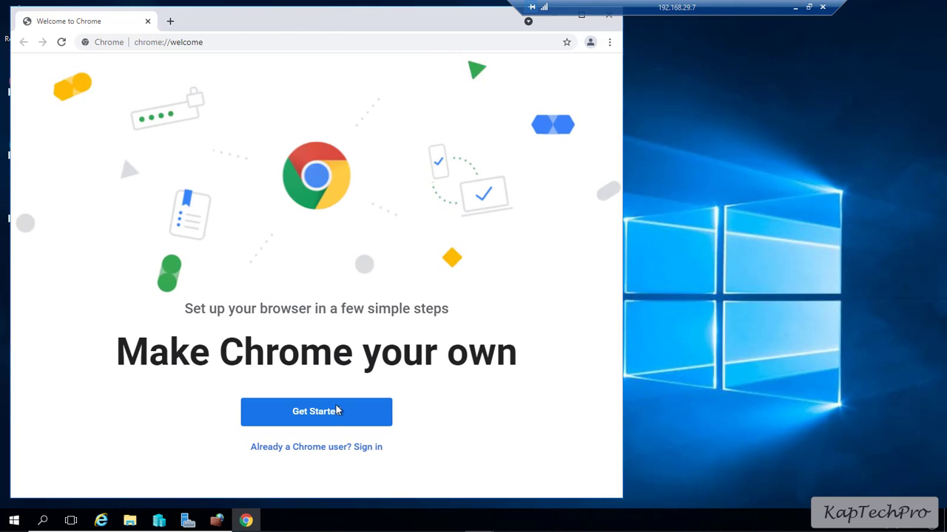
click(170, 20)
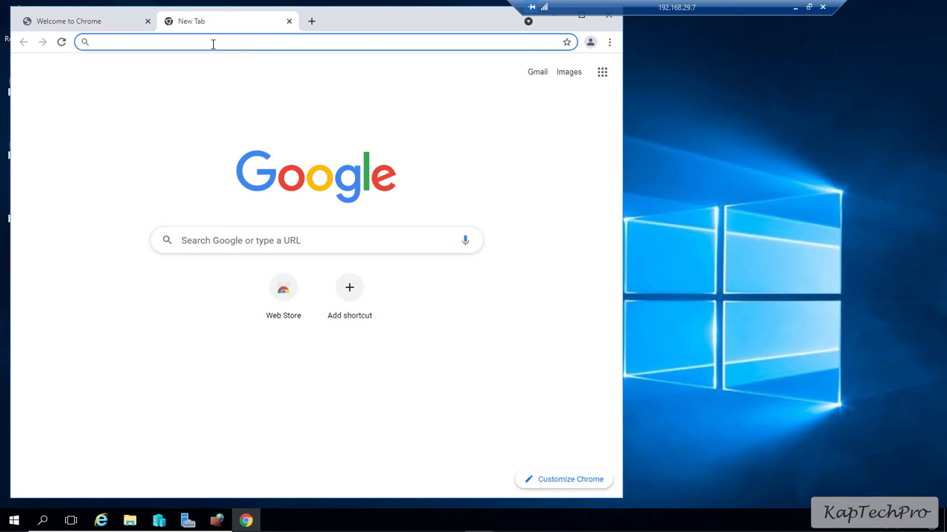
text(kaptechpr)
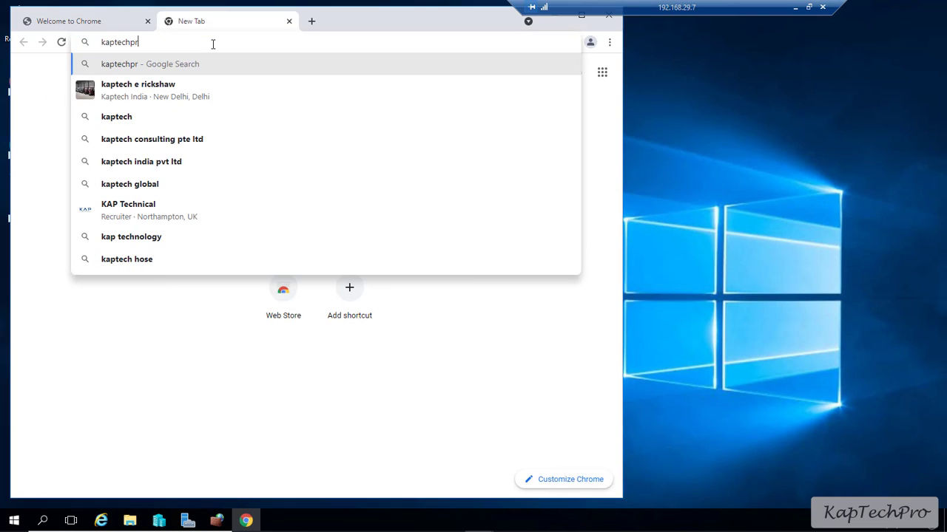
text(o.com)
key(Return)
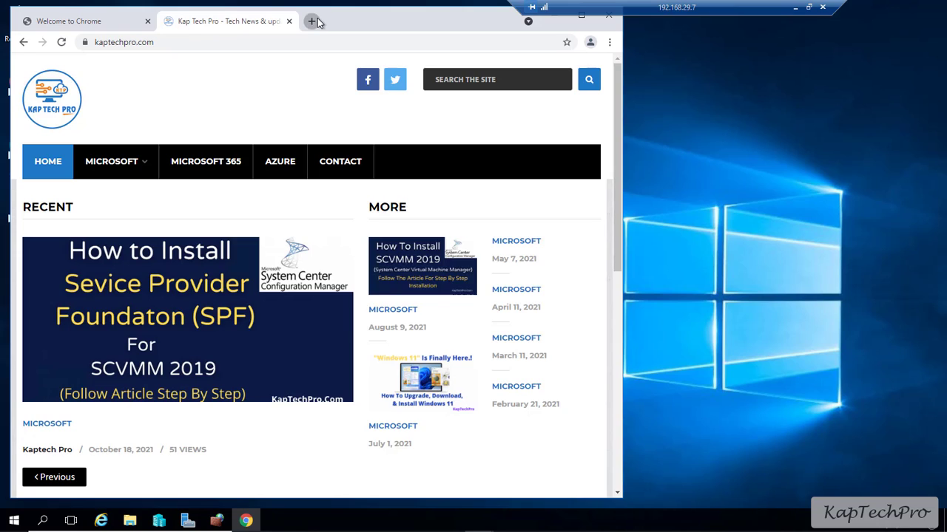
- Search for youtube in another new Chrome tab and look through the search results
click(311, 21)
text(you)
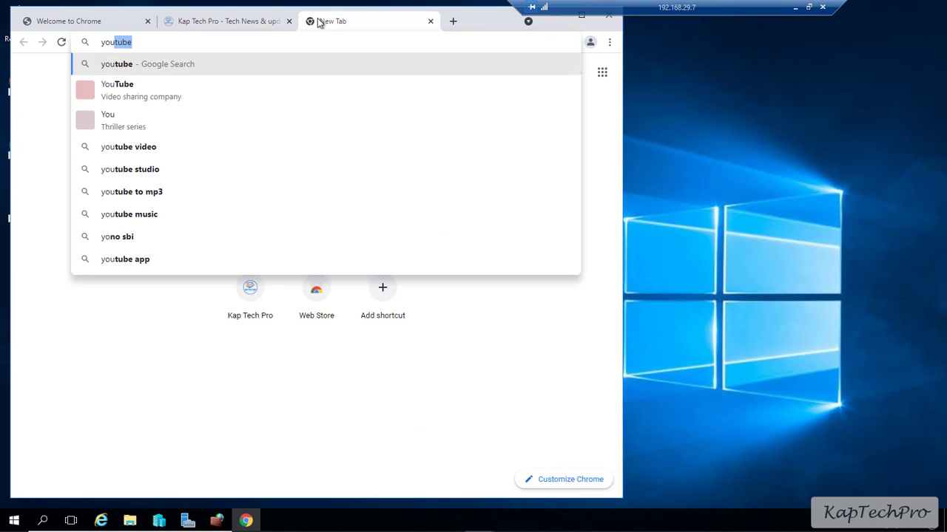
text(tube)
key(Return)
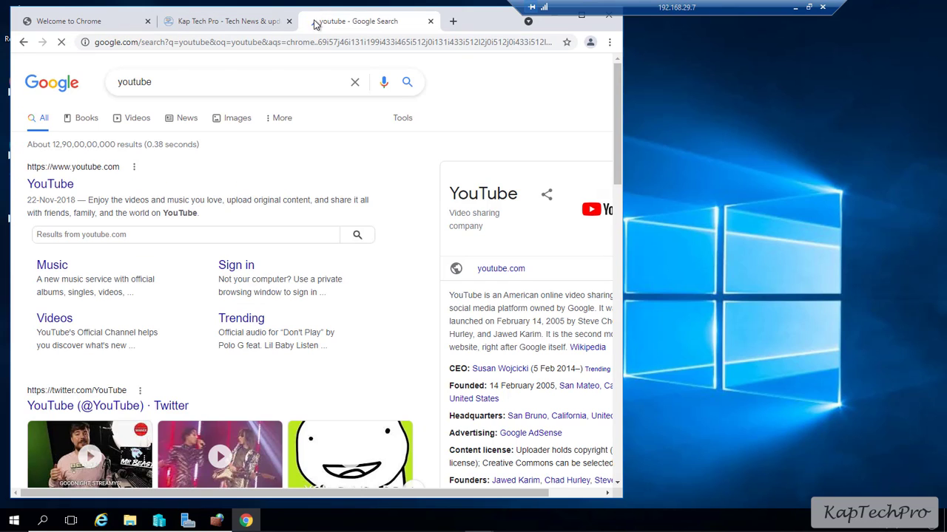
scroll(222, 244, down, 10)
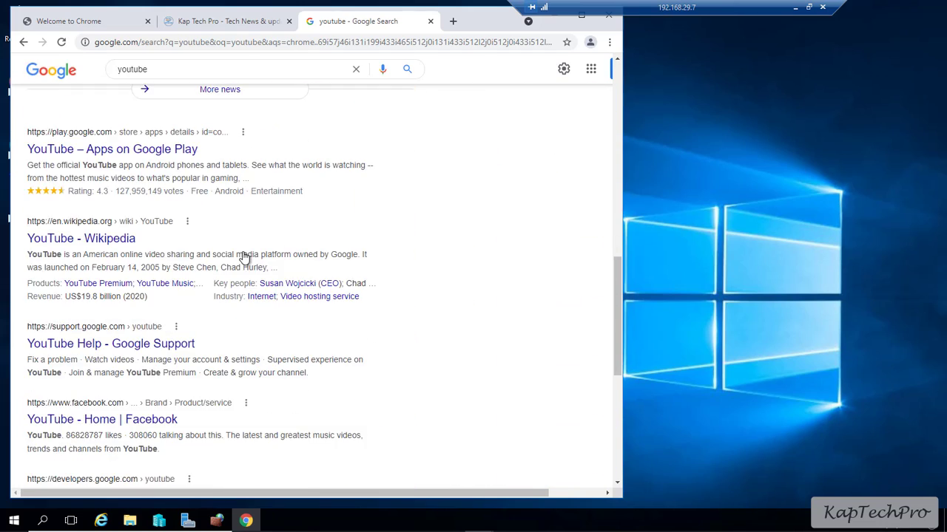
scroll(244, 257, up, 7)
scroll(244, 257, up, 3)
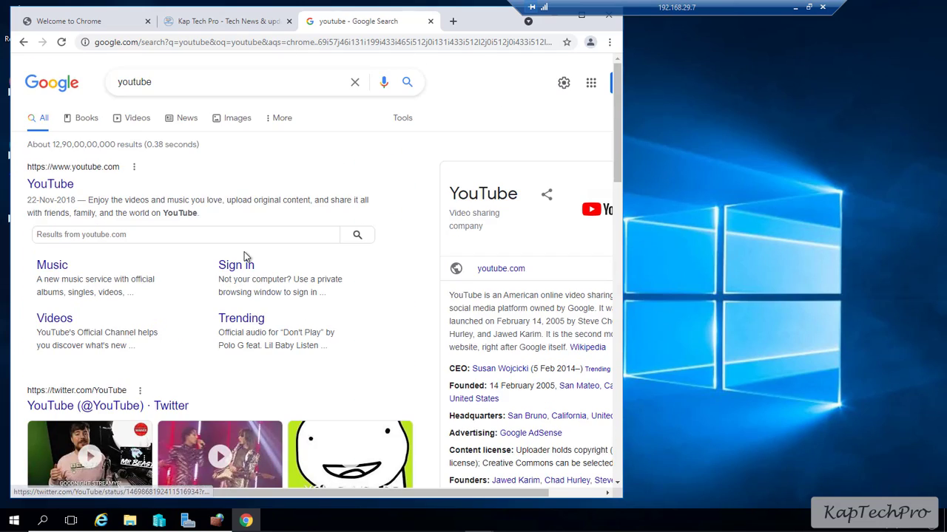